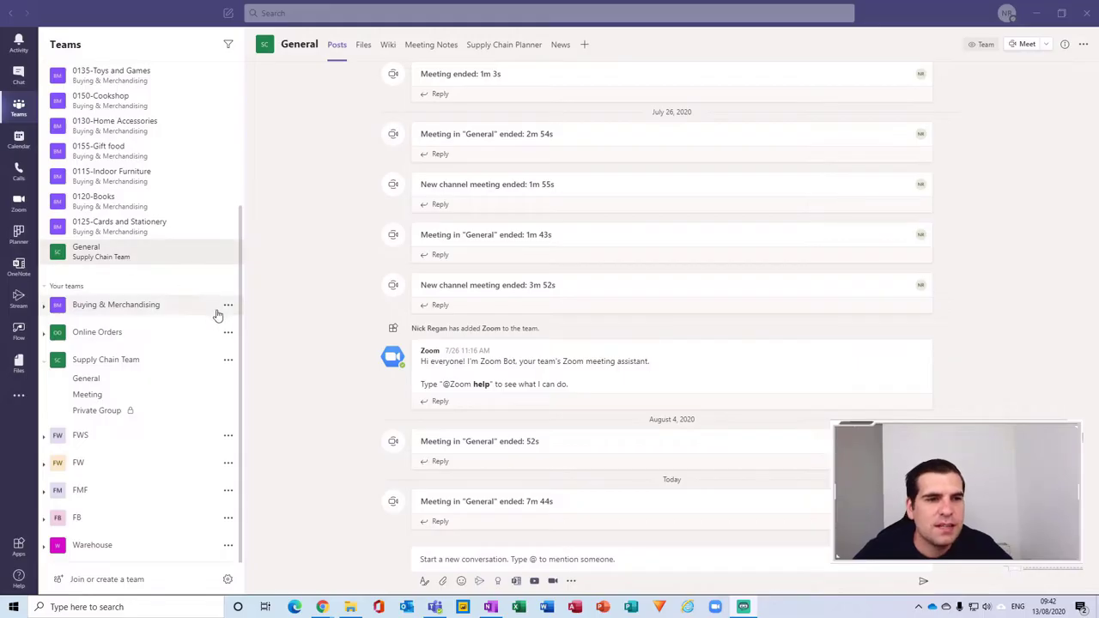
pyautogui.click(103, 363)
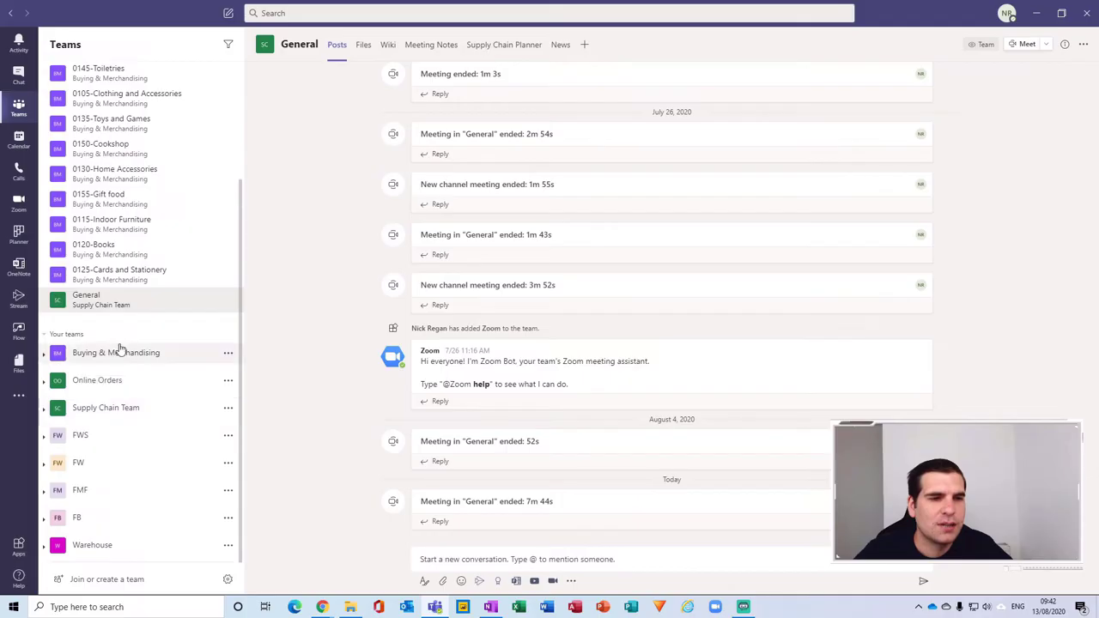
pyautogui.click(91, 408)
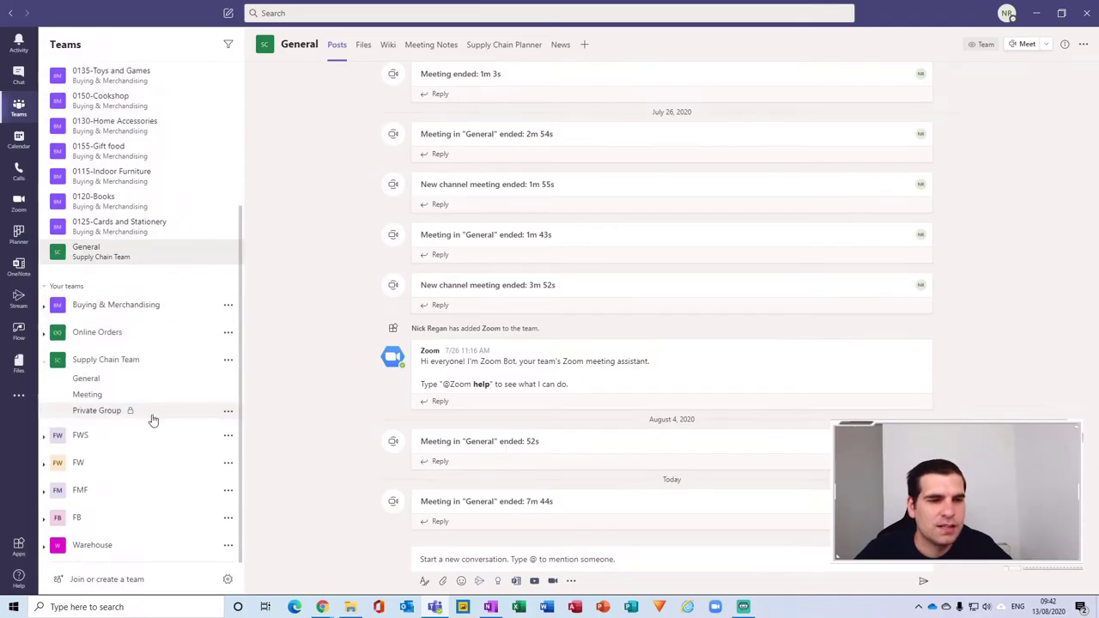
pyautogui.click(84, 382)
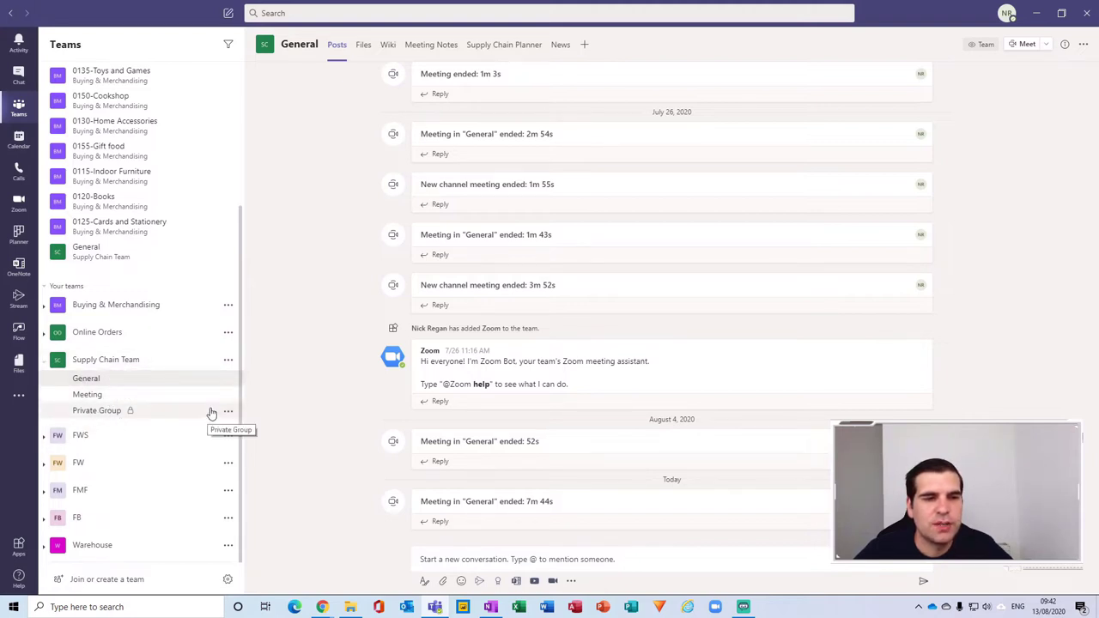
pyautogui.click(102, 395)
# From General's posts, switch to its empty Files tab and open it in SharePoint
pyautogui.click(107, 379)
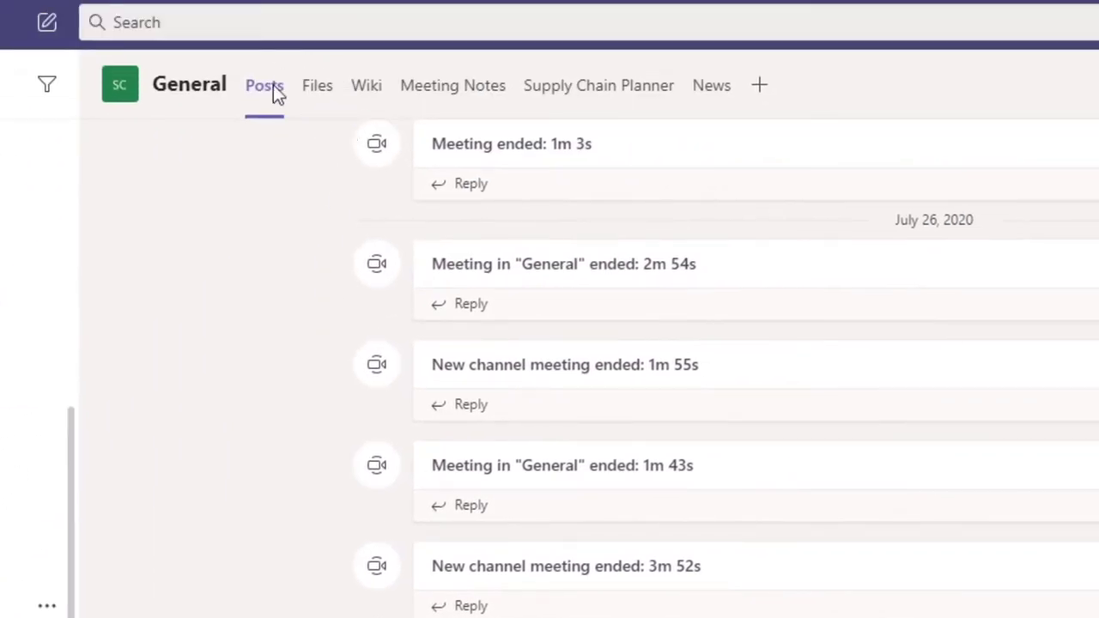
pyautogui.click(316, 89)
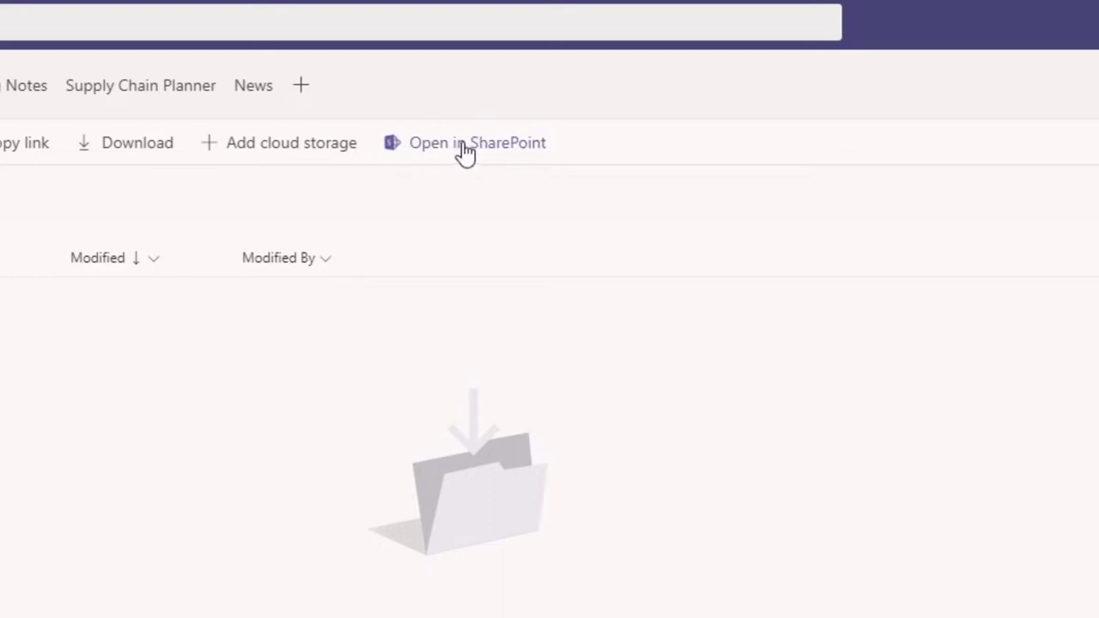
pyautogui.click(464, 151)
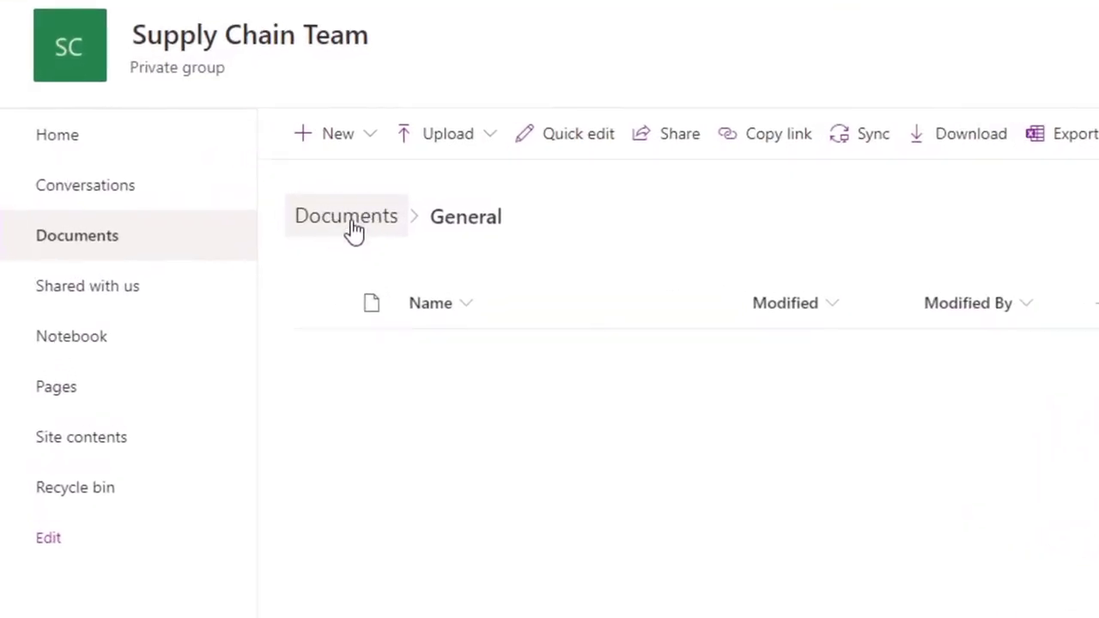
# Go up to the Supply Chain Team Documents library and browse into its General folder
pyautogui.click(355, 229)
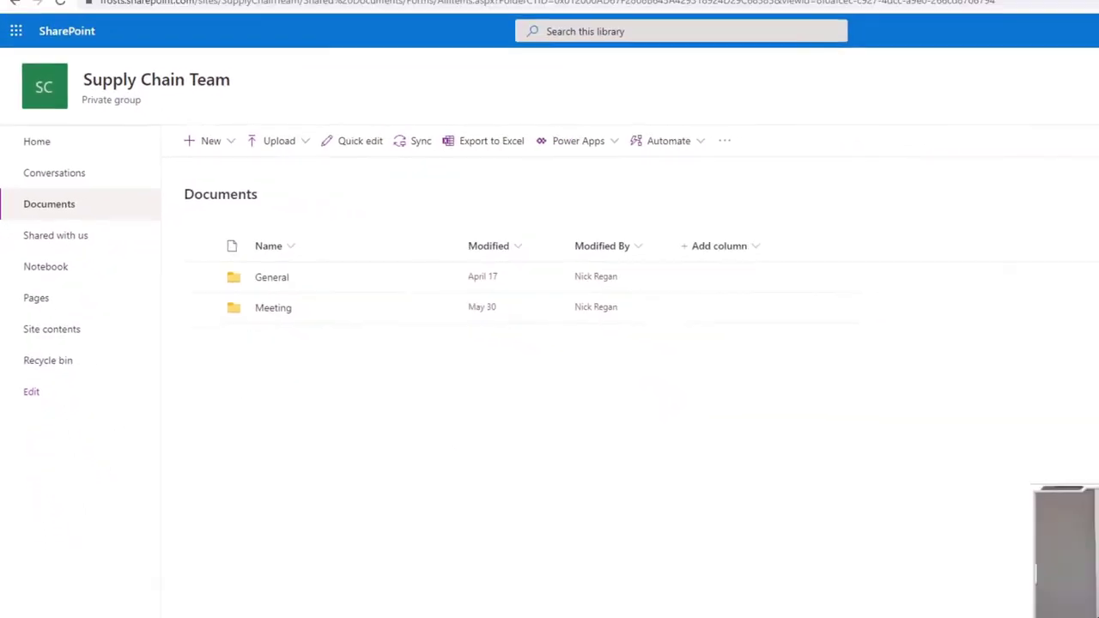
pyautogui.click(434, 607)
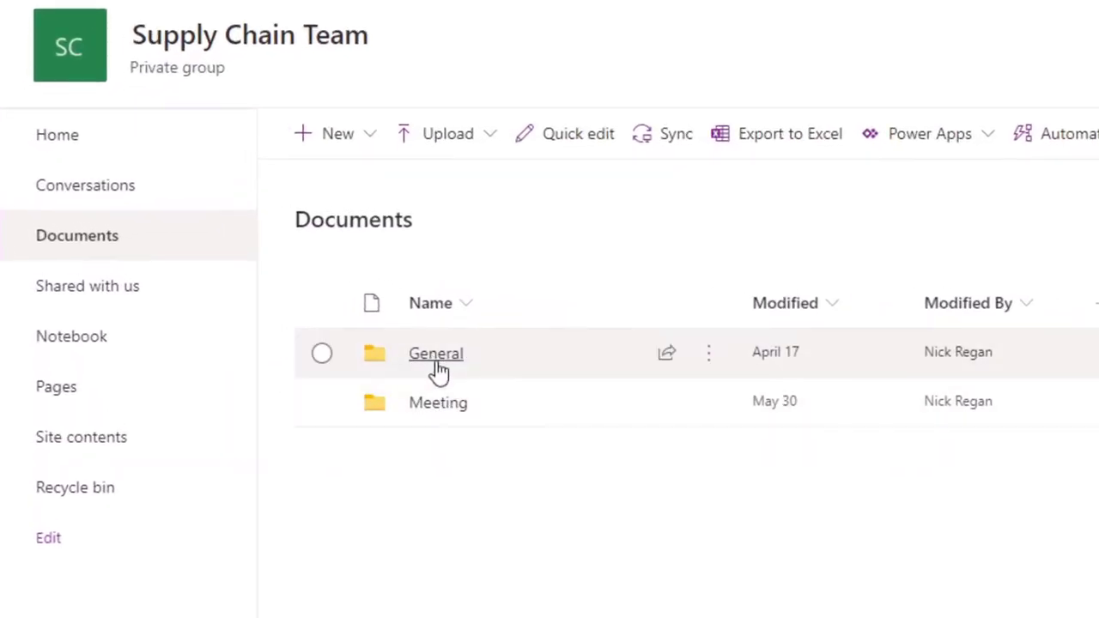
pyautogui.click(436, 367)
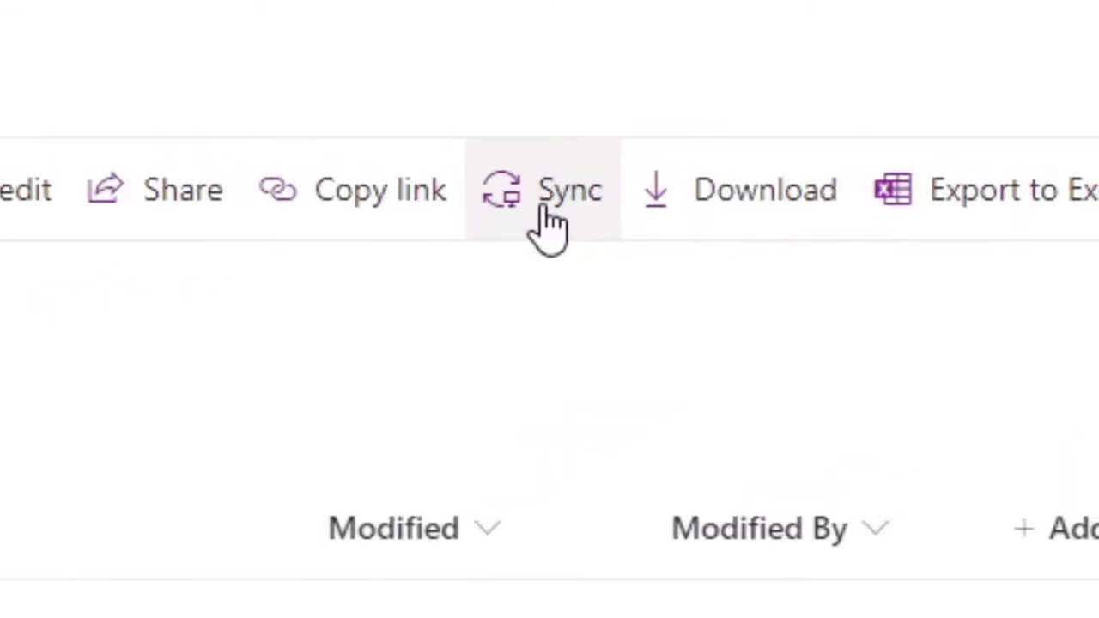
# Sync the Supply Chain Team Documents library to this PC and close the getting-ready notice
pyautogui.click(29, 271)
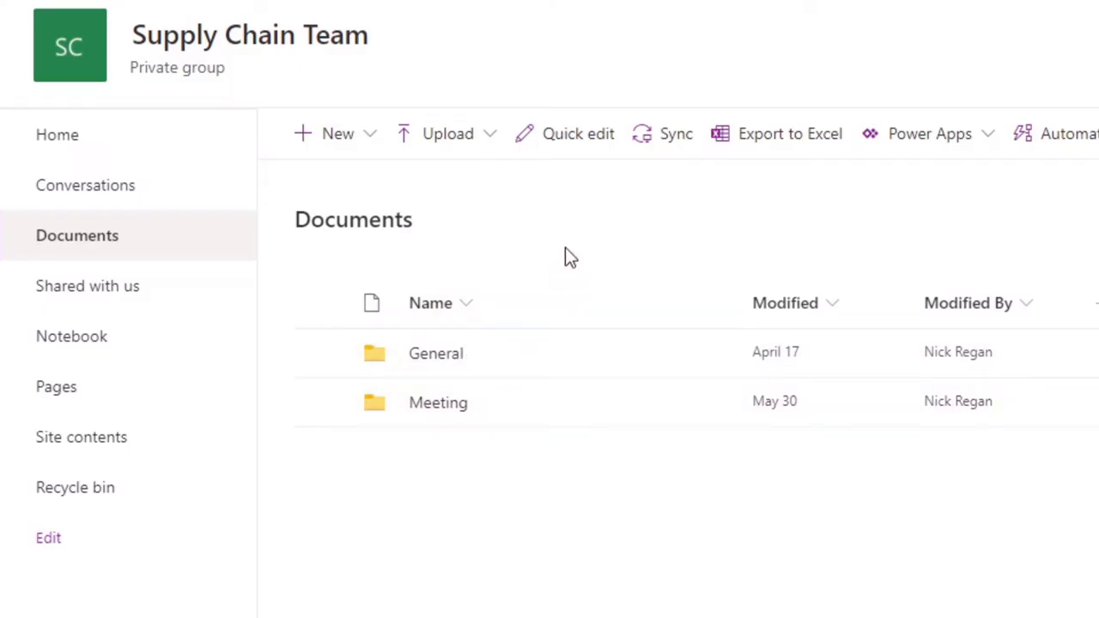
pyautogui.click(668, 152)
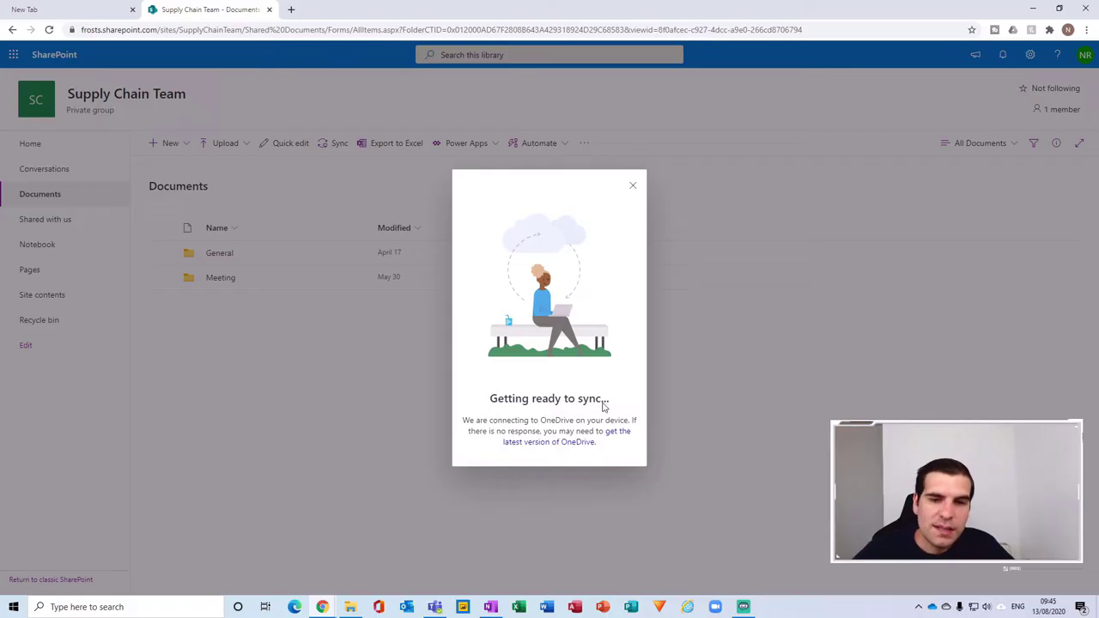
pyautogui.click(633, 188)
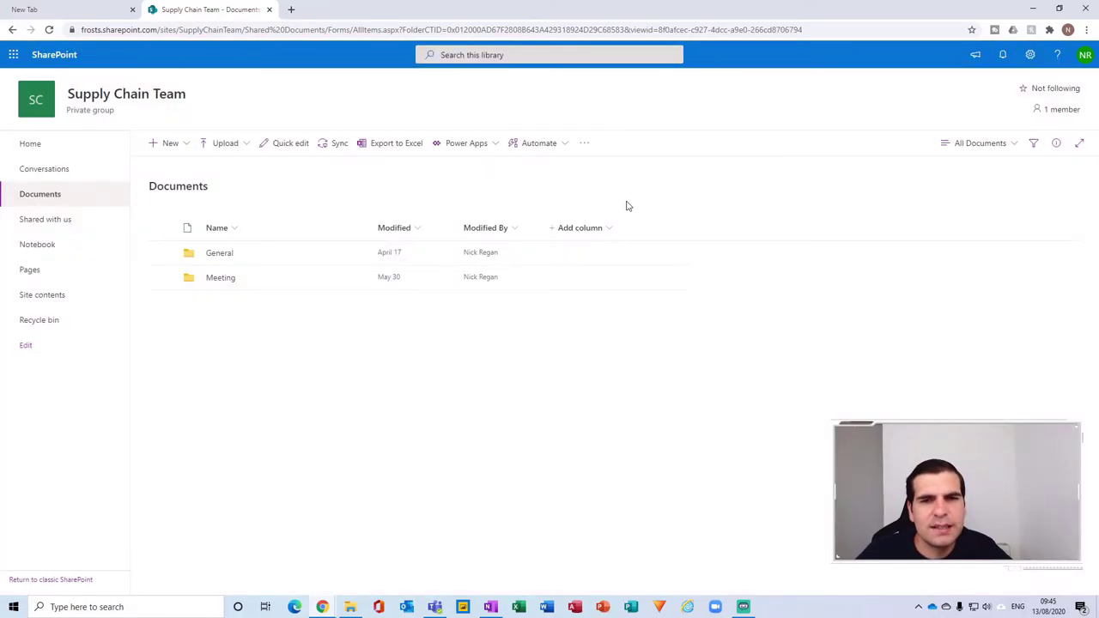
# Bring Teams forward, then open File Explorer to look for the synced team libraries
pyautogui.click(435, 606)
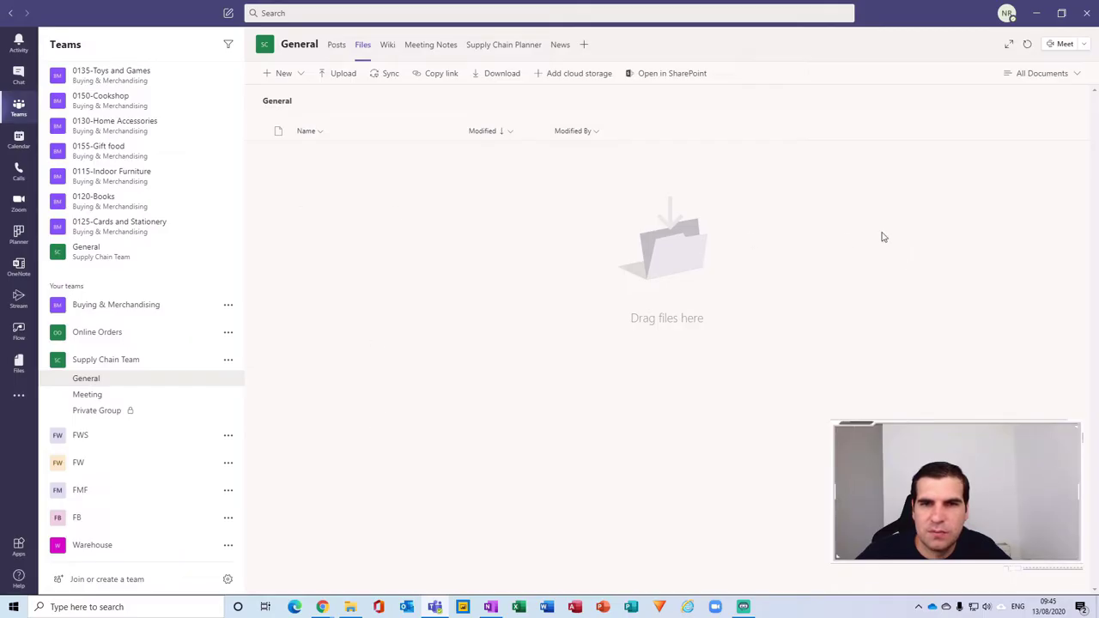
pyautogui.click(350, 607)
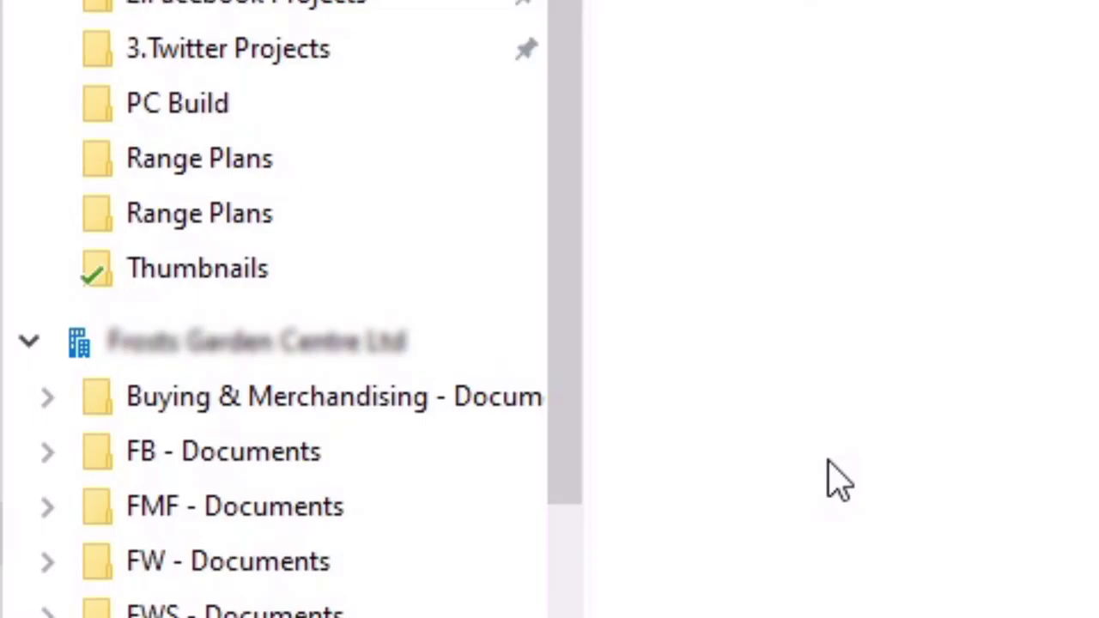
# Check the synced Supply Chain Team - Documents > General folder is empty, then switch back to Teams
pyautogui.click(39, 345)
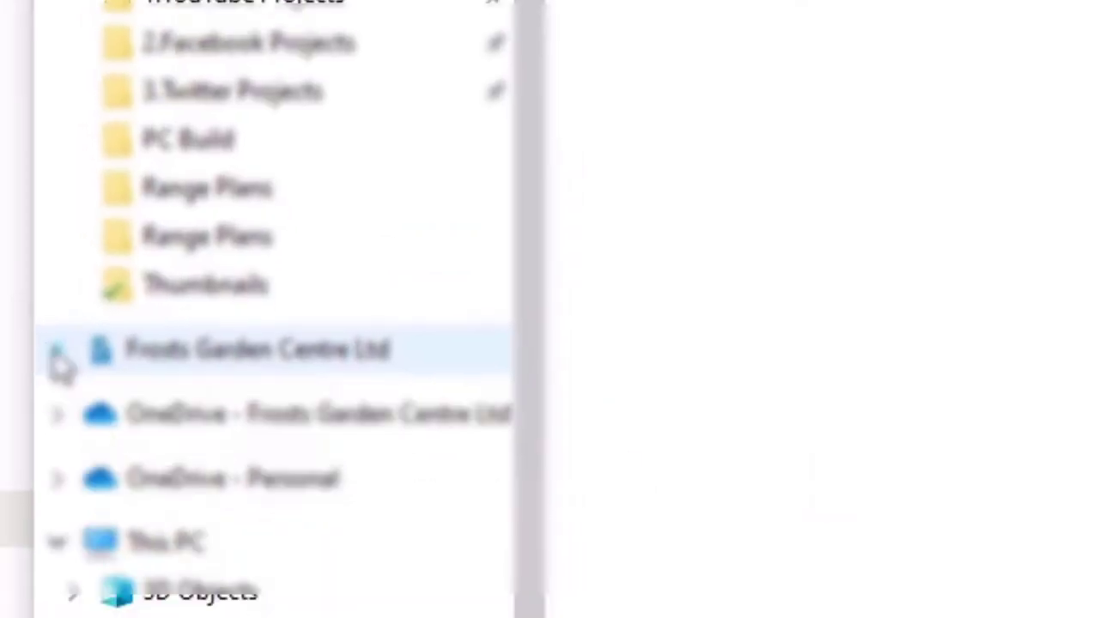
pyautogui.click(166, 380)
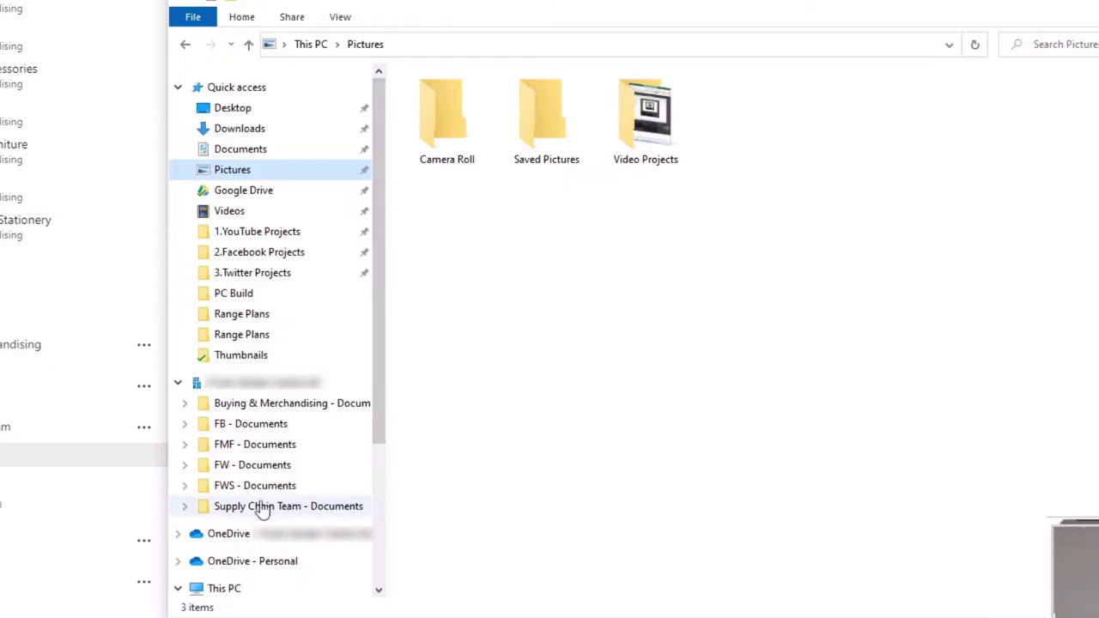
pyautogui.click(185, 507)
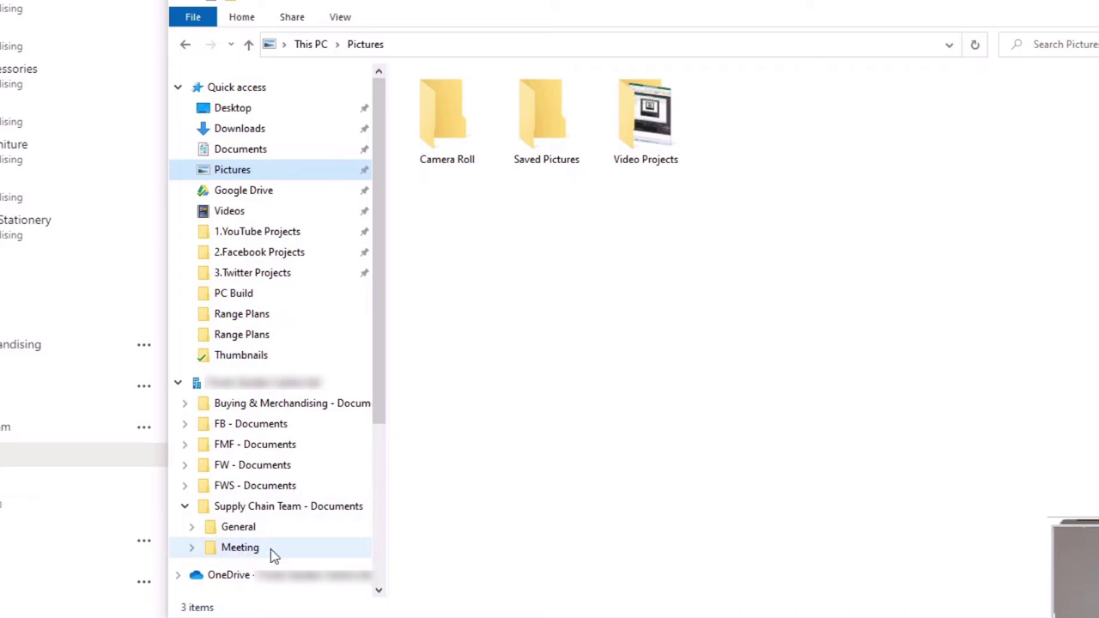
pyautogui.click(224, 528)
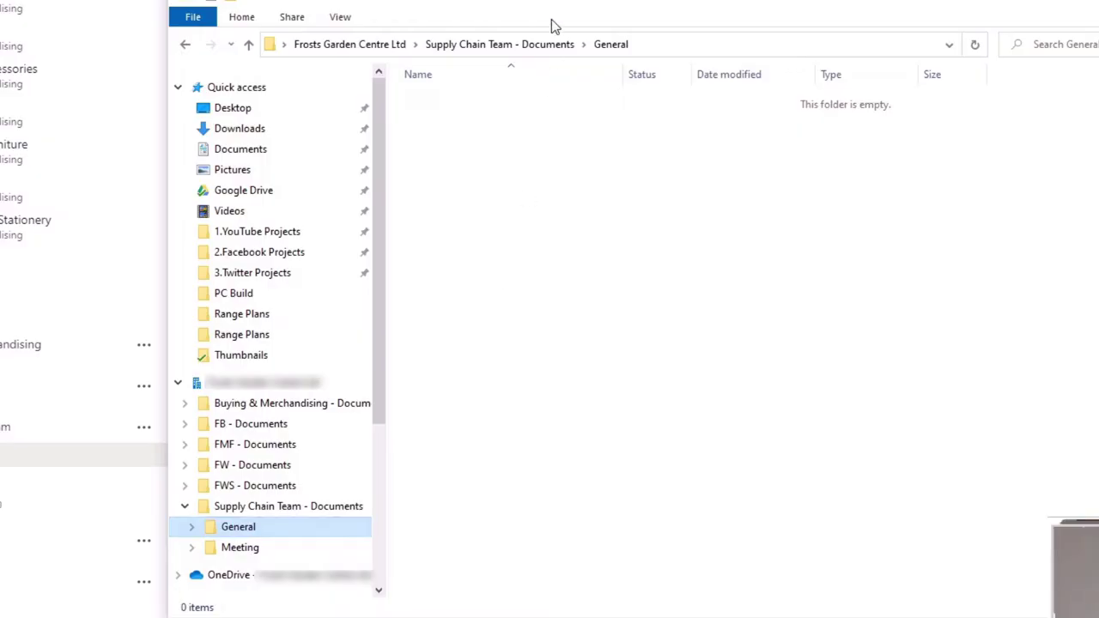
pyautogui.hotkey('alt', 'Tab')
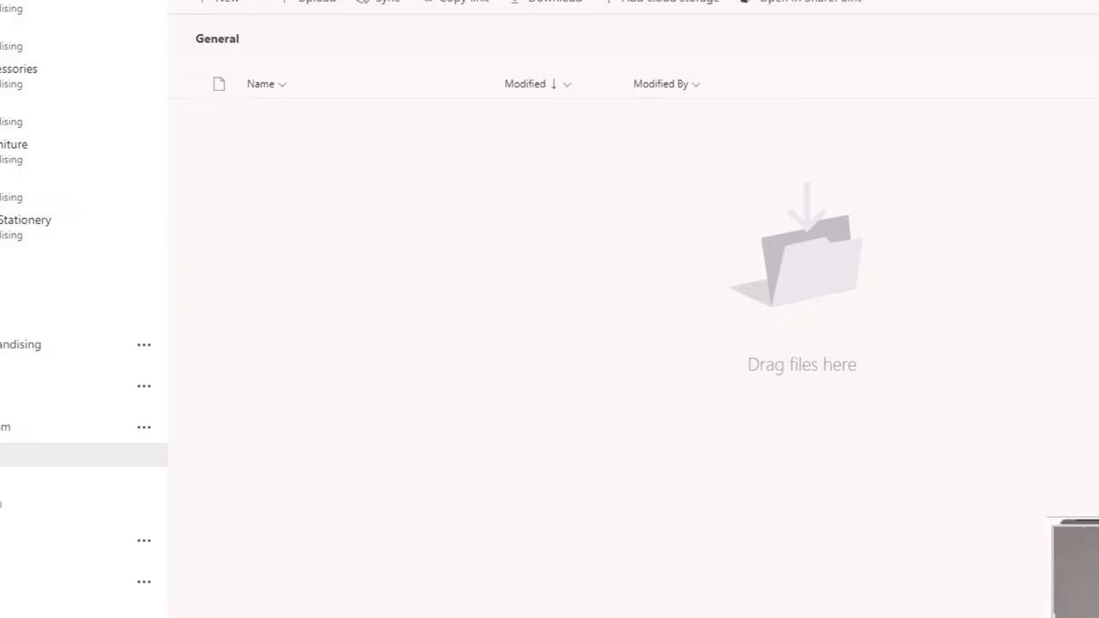
# Upload YouTube Examples.pptx from the Desktop to General's files, then view the Posts tab
pyautogui.hotkey('alt', 'Tab')
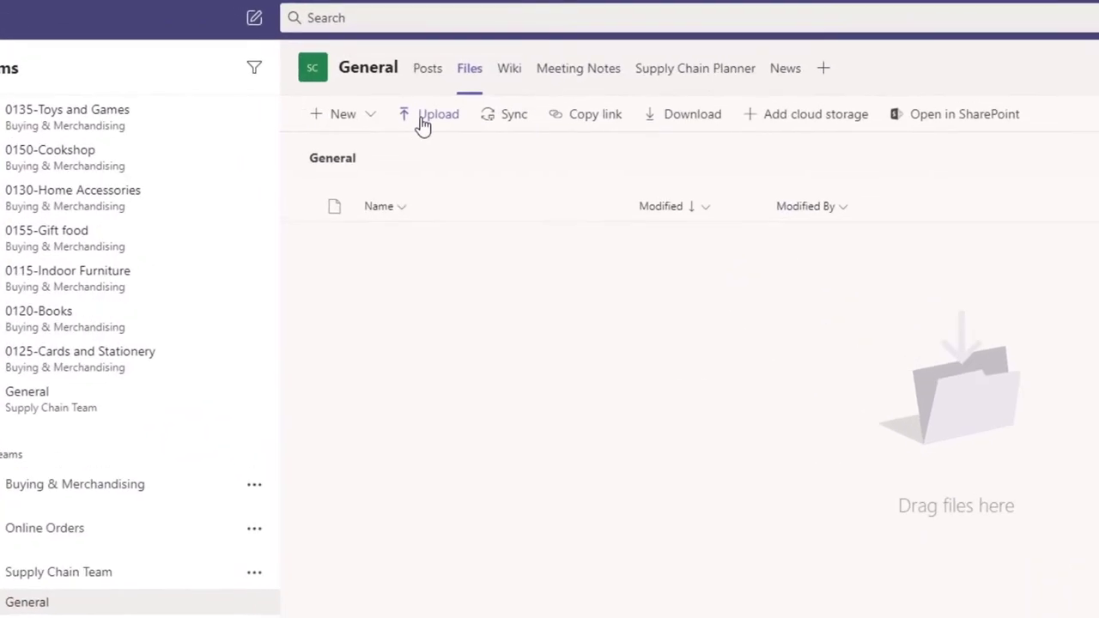
pyautogui.click(423, 125)
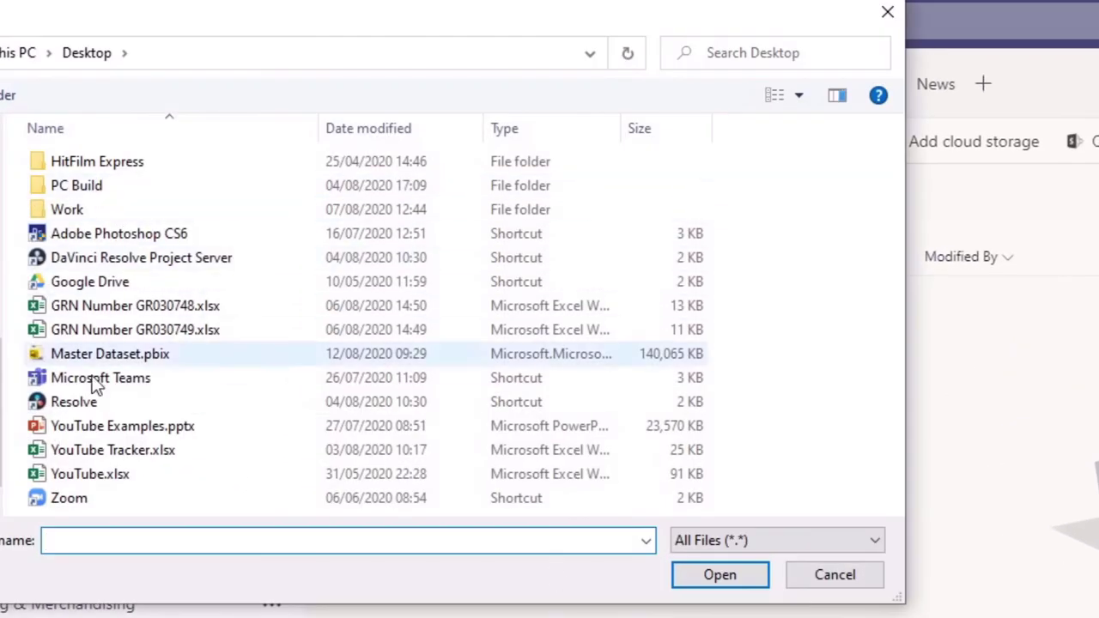
pyautogui.click(102, 428)
pyautogui.click(718, 577)
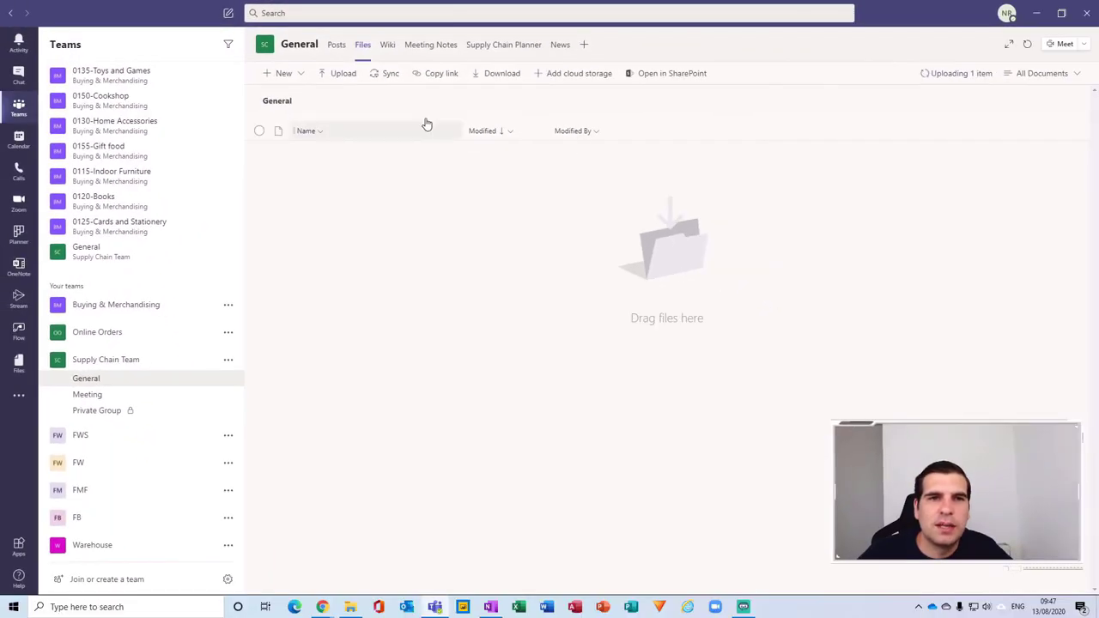
pyautogui.click(342, 47)
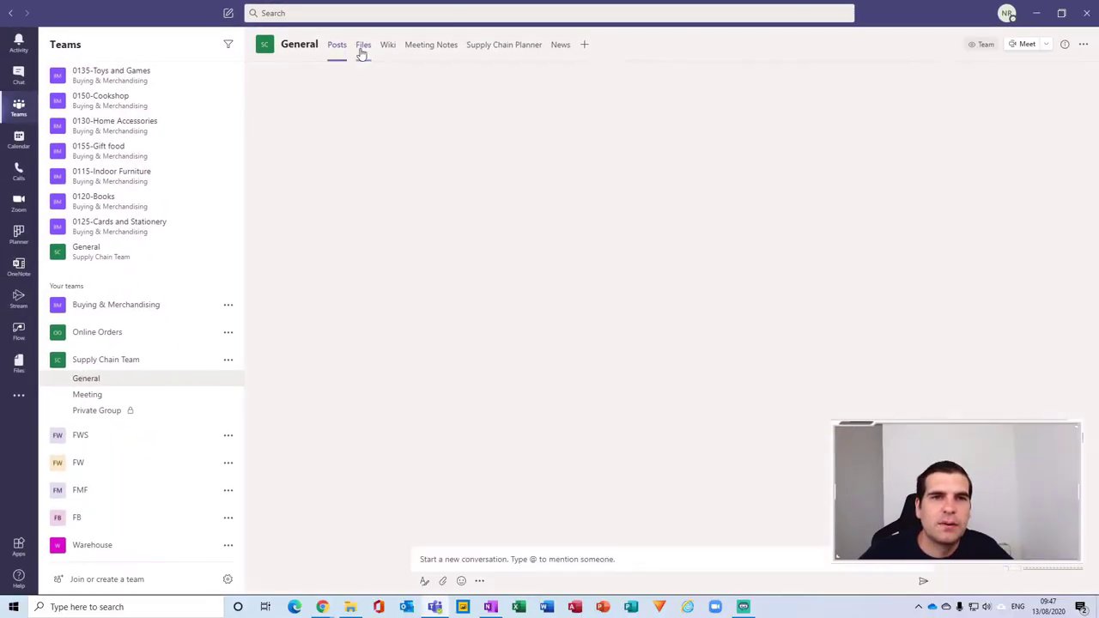
# Check the upload status in Files, then verify YouTube Examples.pptx in the synced General folder
pyautogui.click(363, 45)
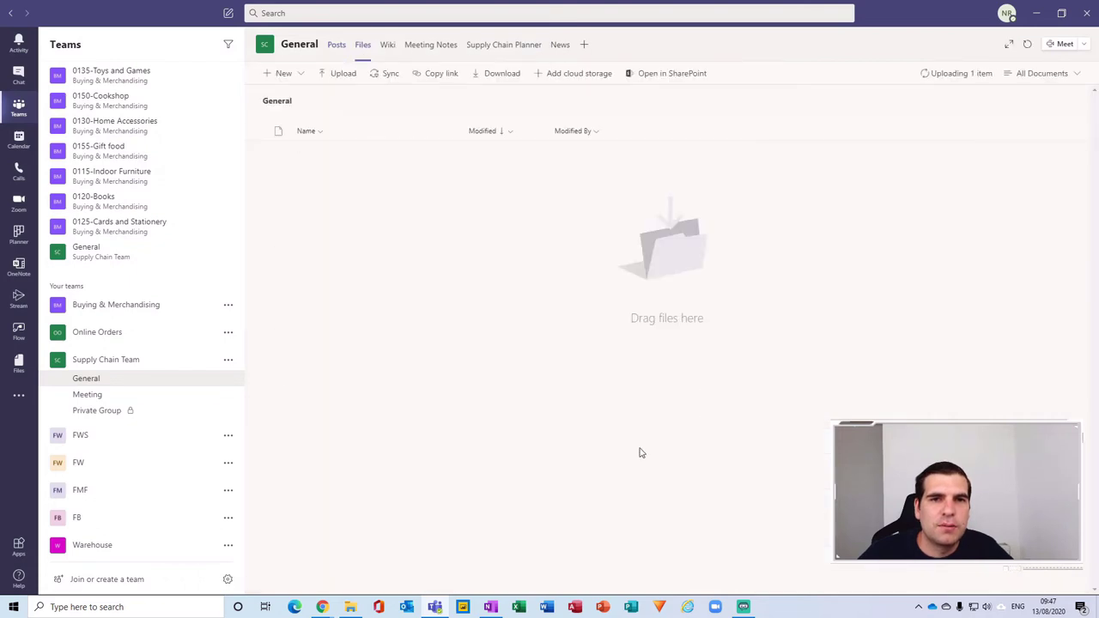
pyautogui.click(979, 76)
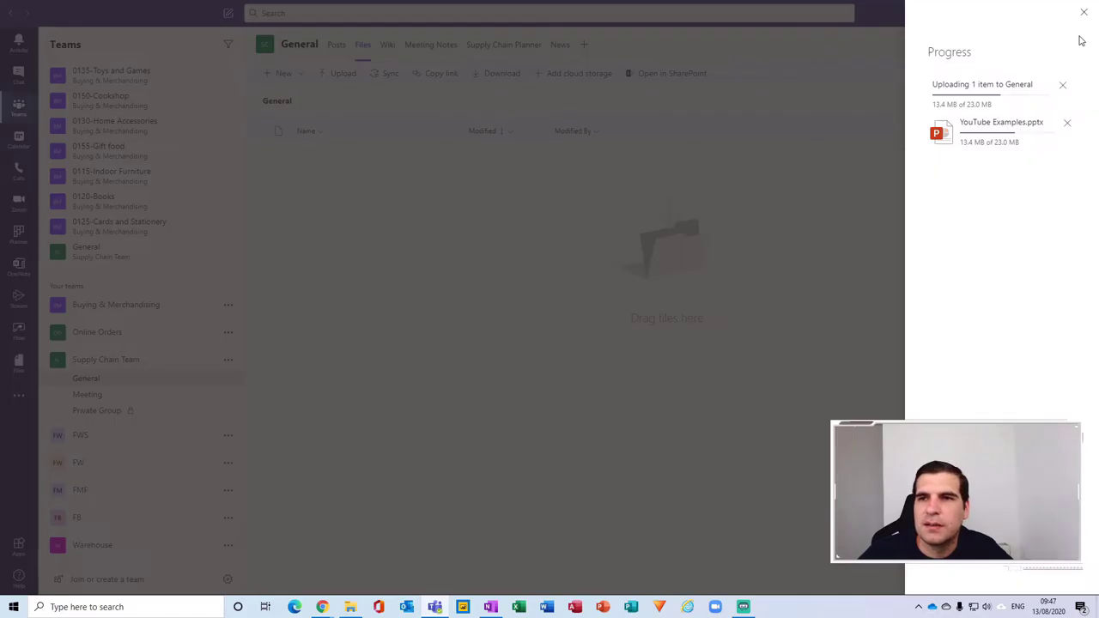
pyautogui.click(1083, 12)
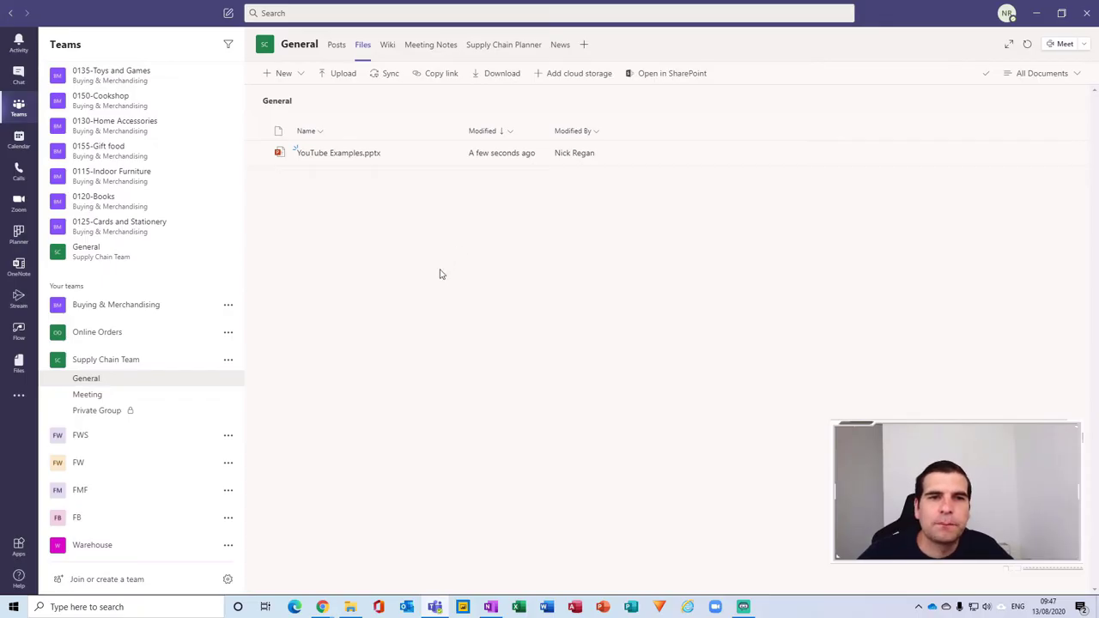
pyautogui.click(351, 607)
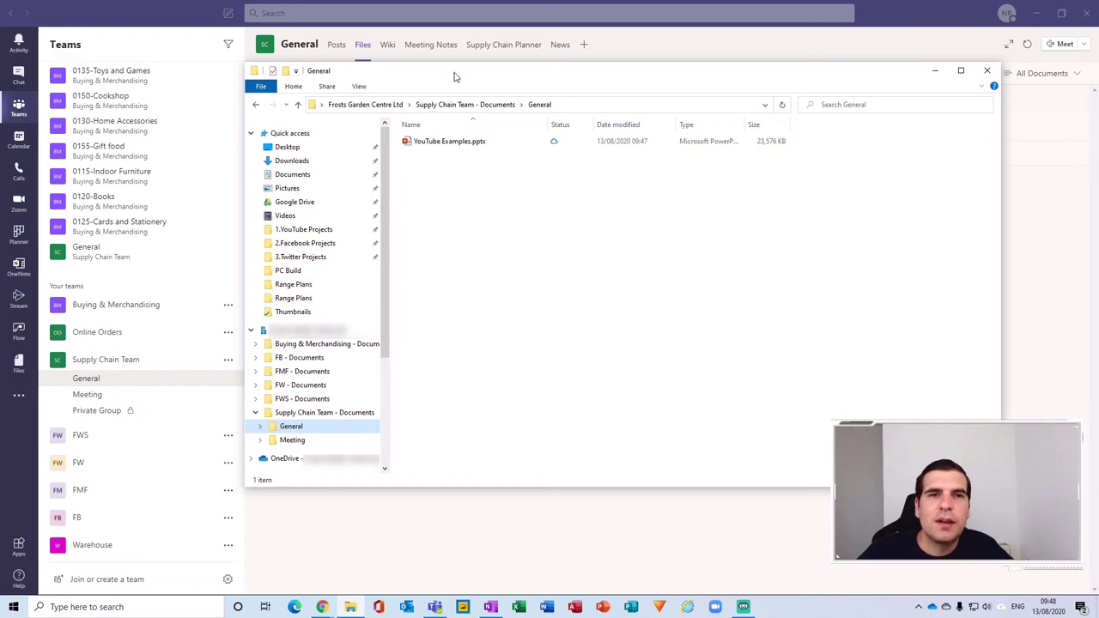
pyautogui.click(730, 50)
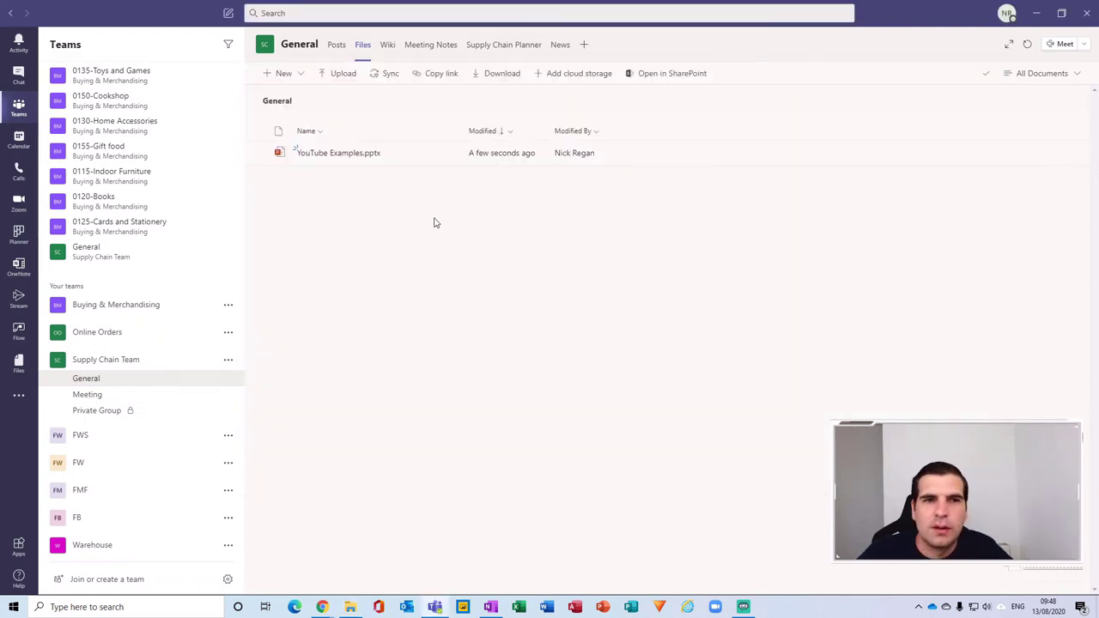